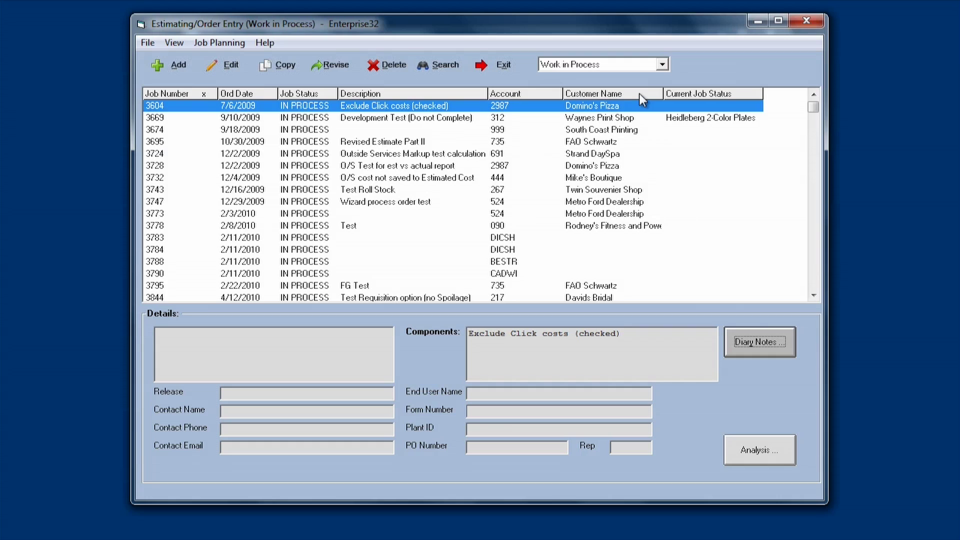
- Reset the work-in-process job list to its default view
right_click(640, 96)
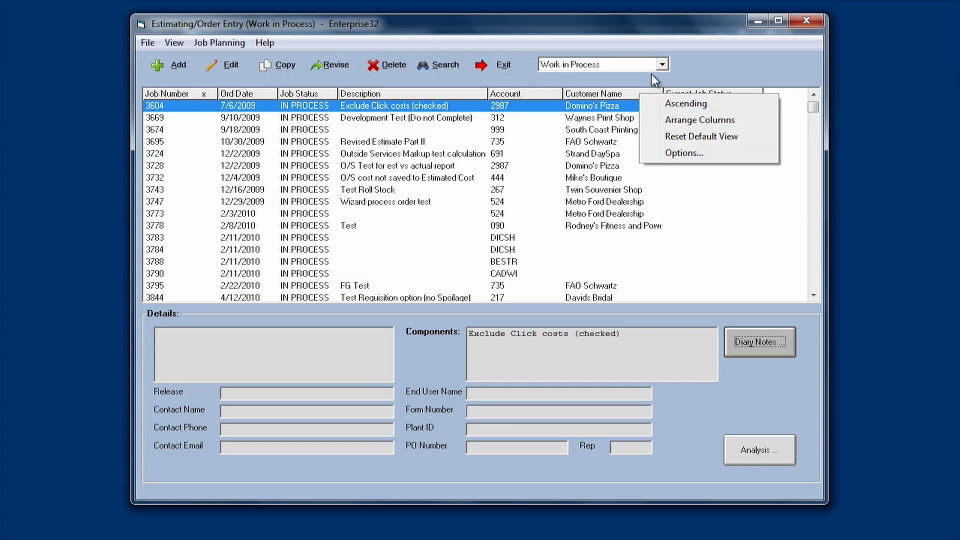
left_click(653, 76)
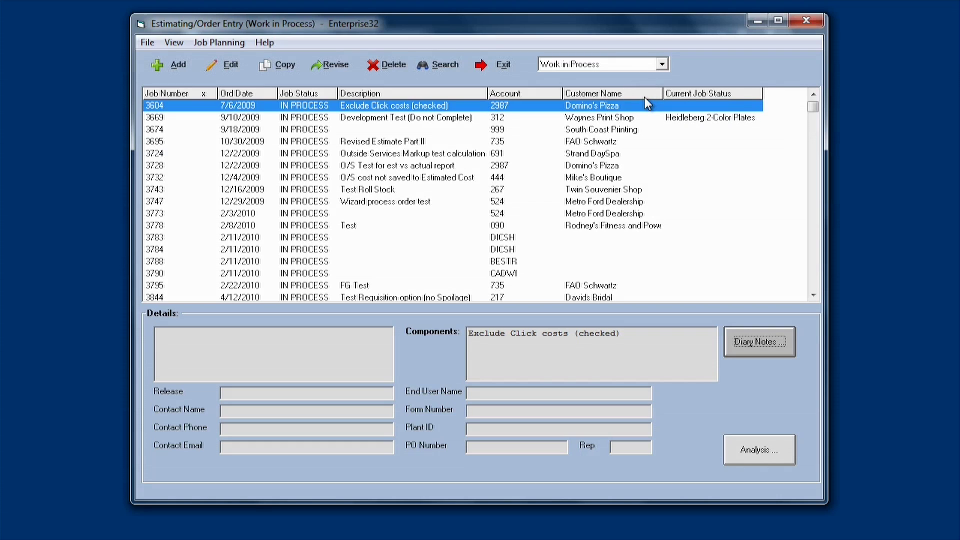
right_click(643, 94)
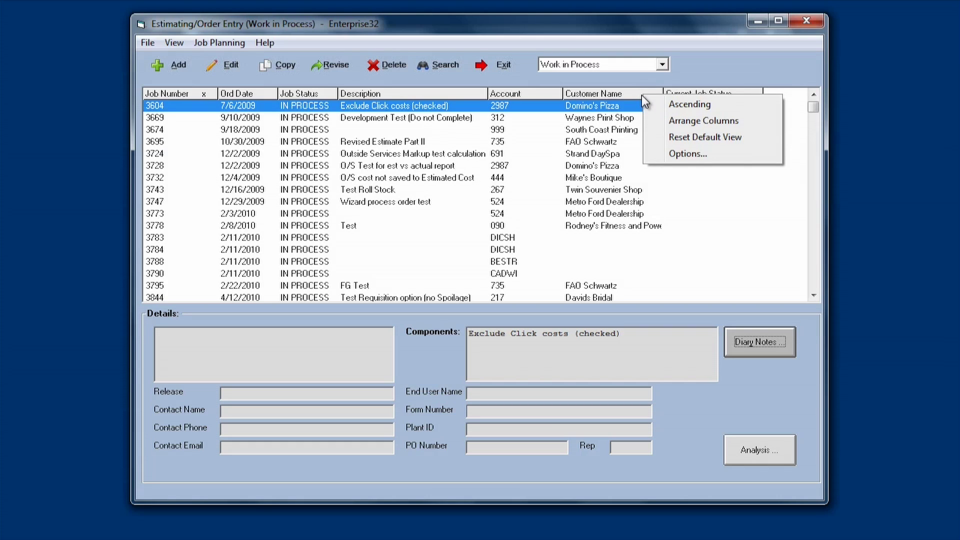
left_click(693, 138)
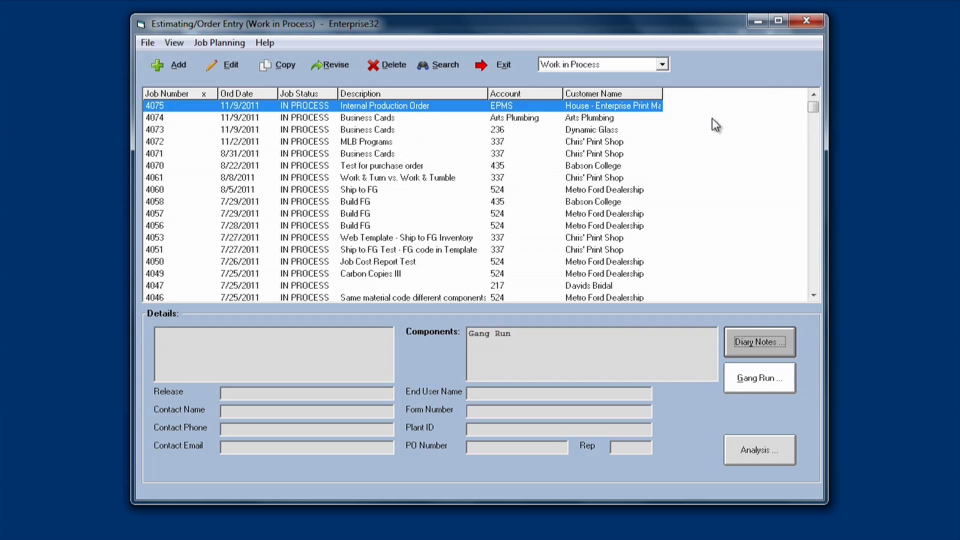
- Open the column selection in the job list's grid options and move the dialog clear of the column headings
right_click(629, 94)
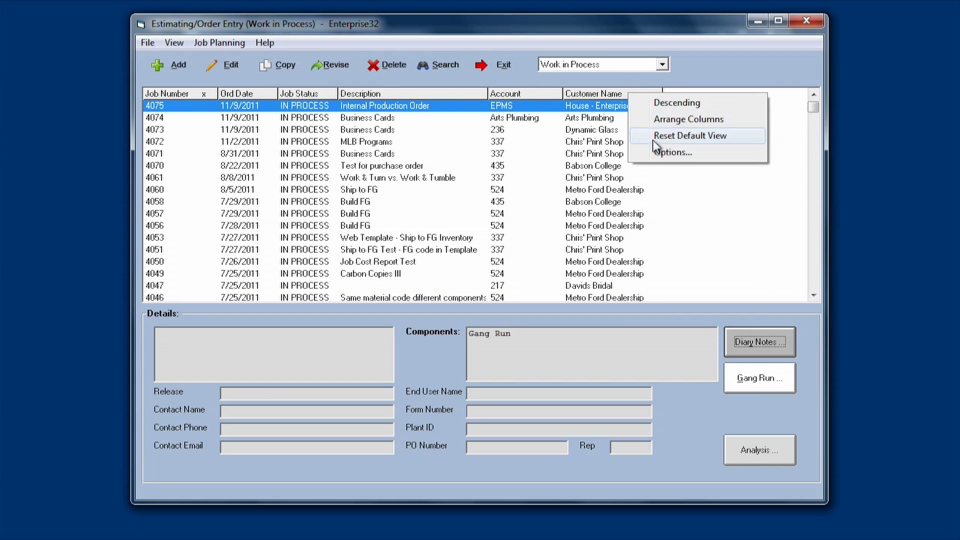
left_click(662, 153)
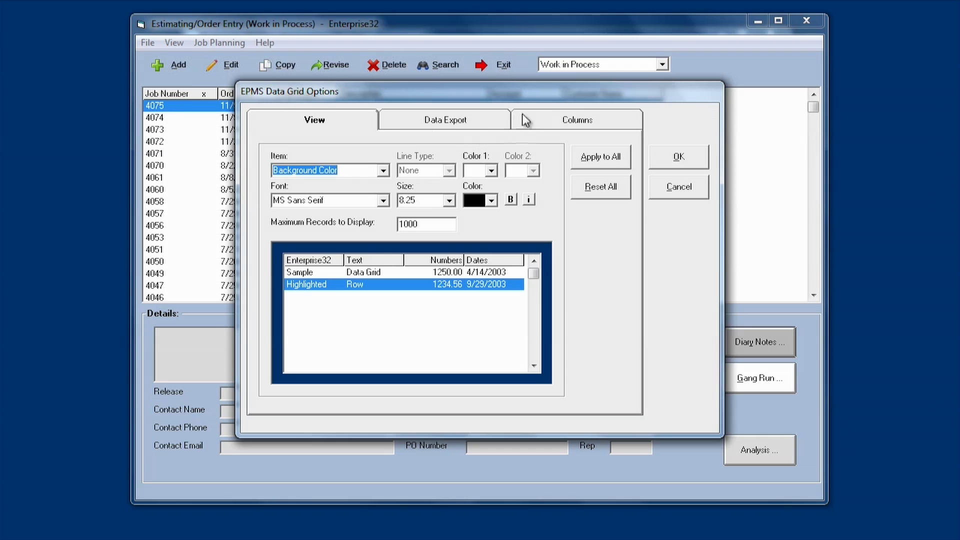
left_click(572, 122)
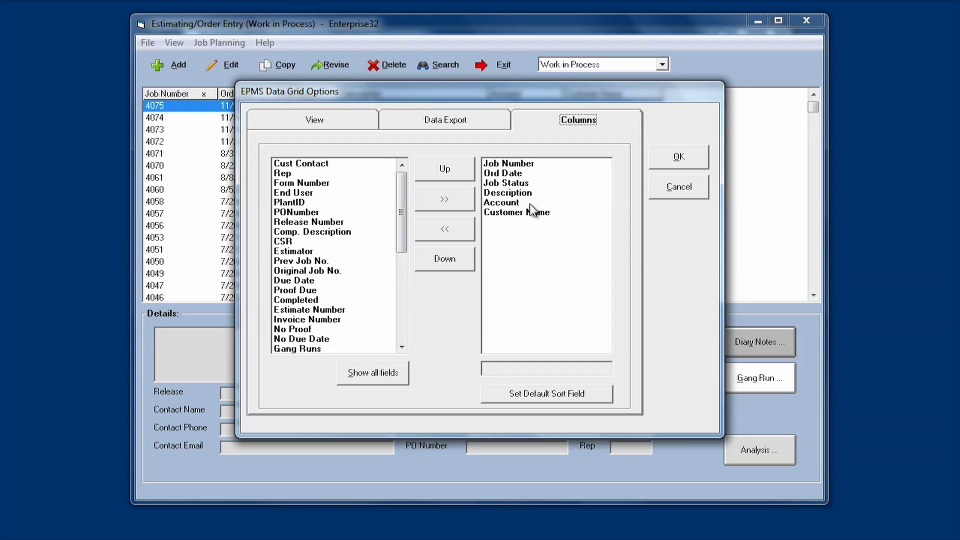
left_click_drag(568, 94, 626, 180)
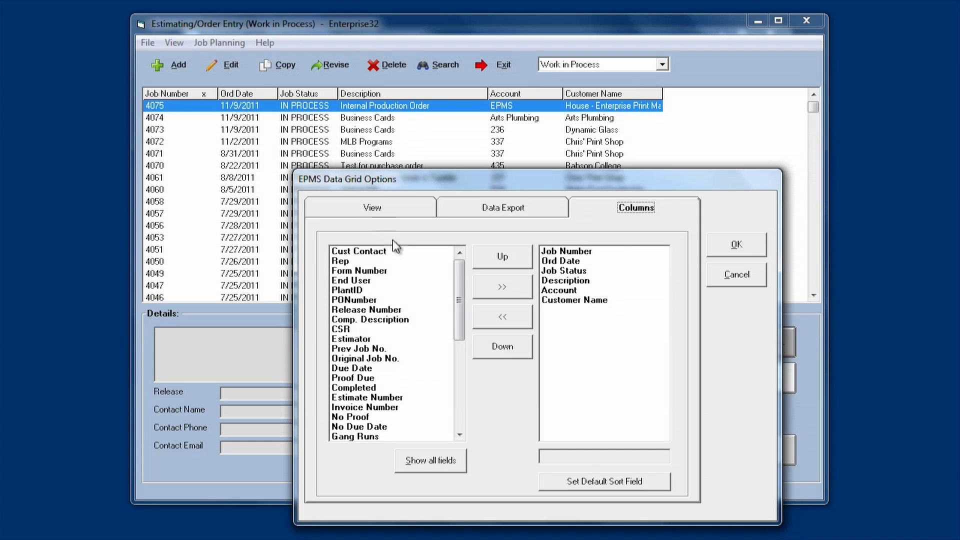
- Add the Current Job Status field to the displayed columns of the job list
left_click(384, 254)
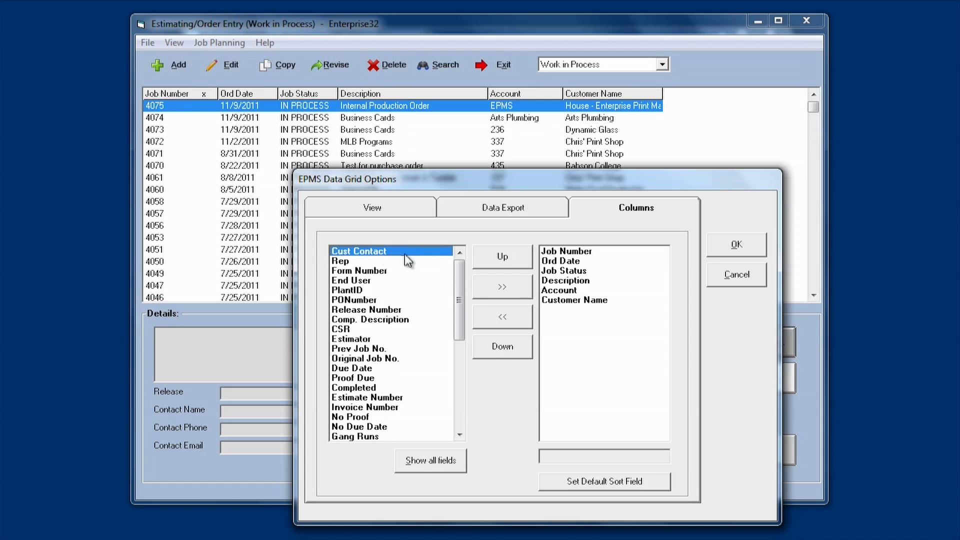
left_click_drag(460, 289, 394, 317)
left_click(376, 271)
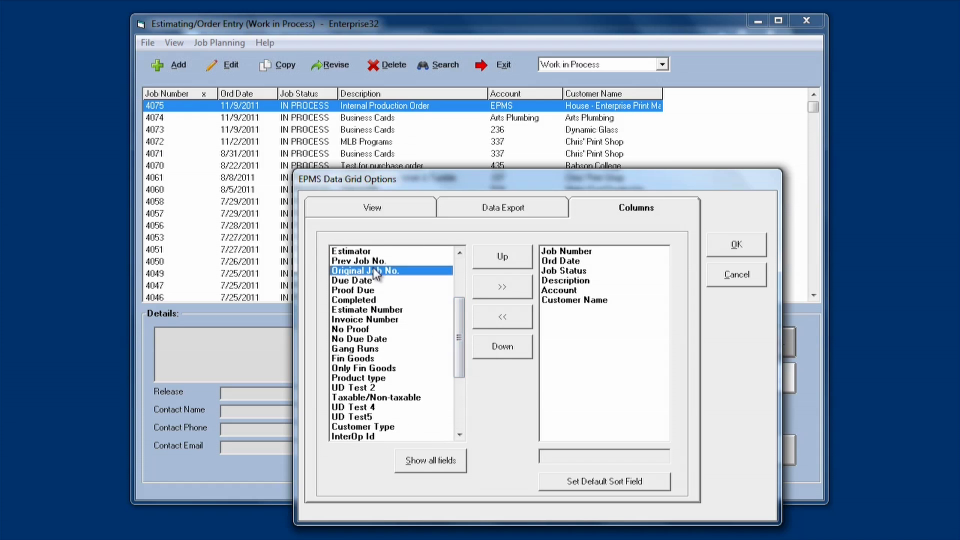
key("Down")
key("Down")
key("Down")
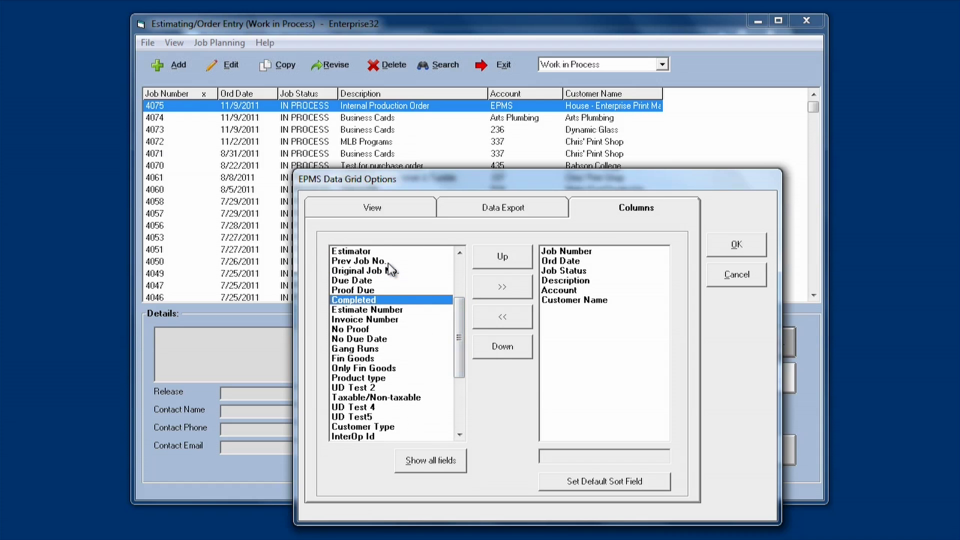
key("c")
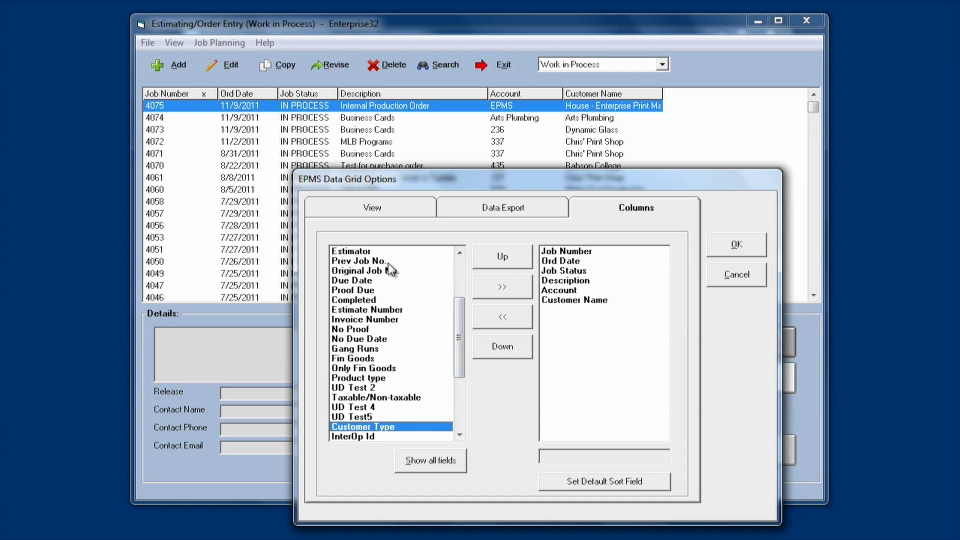
scroll(392, 270, "down", 1)
key("c")
key("c")
key("c")
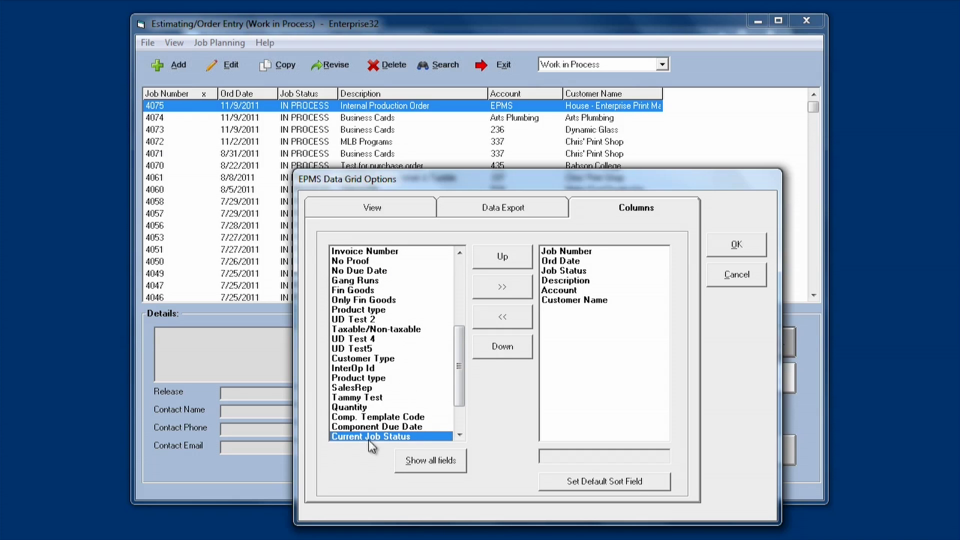
left_click(502, 287)
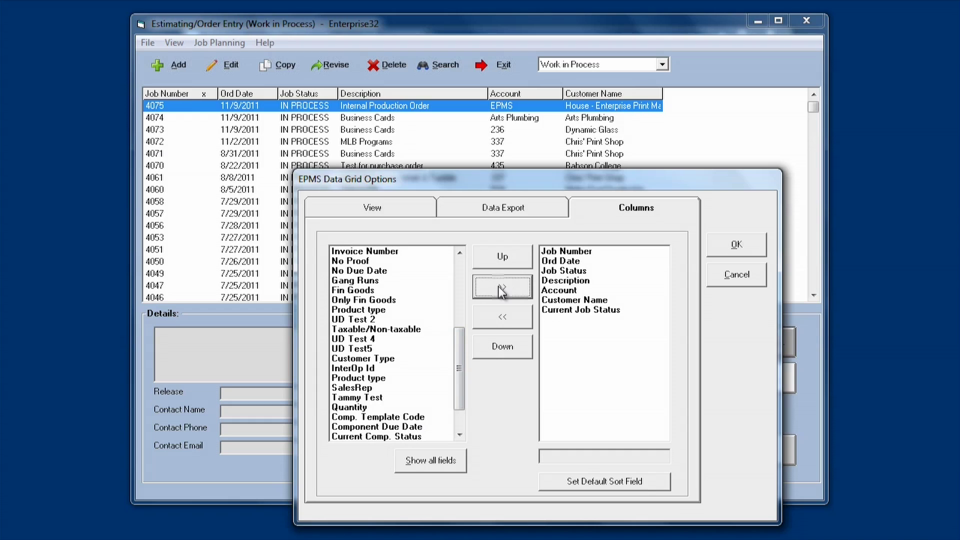
- Place Current Job Status between Description and Account in the column order and apply the grid options
left_click(571, 316)
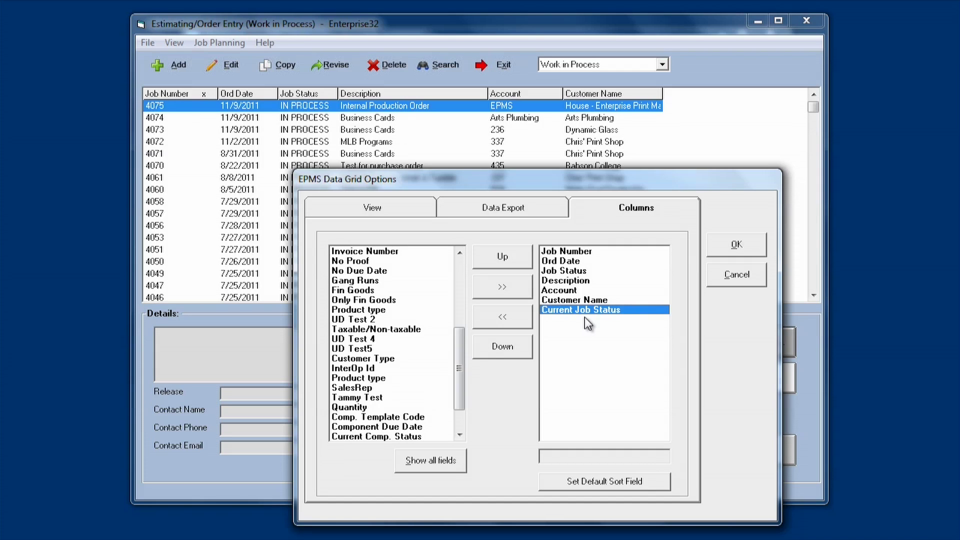
left_click(501, 258)
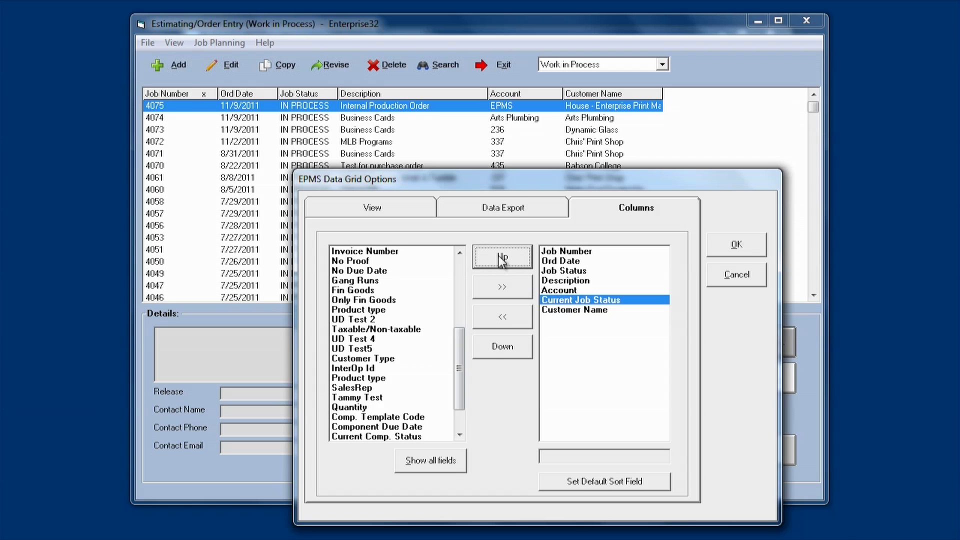
left_click(502, 258)
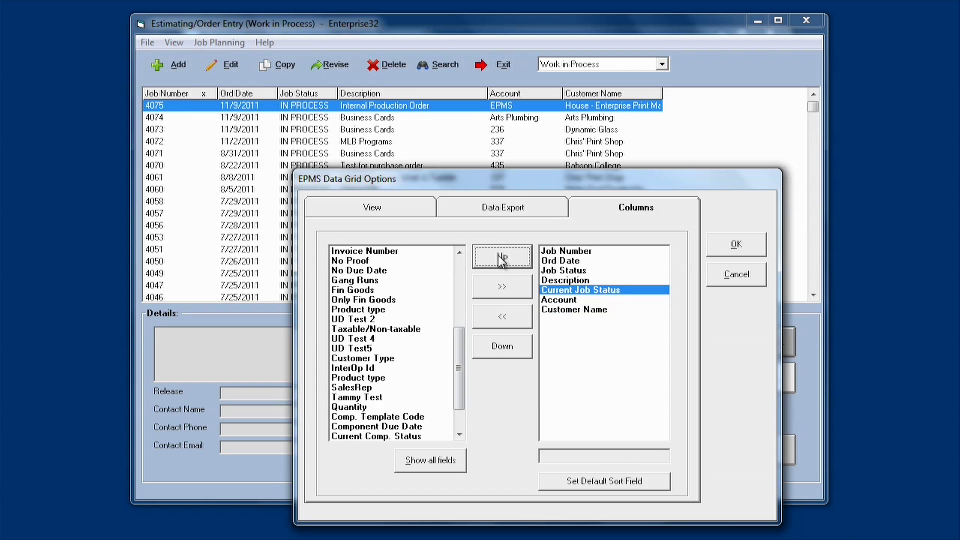
left_click(737, 244)
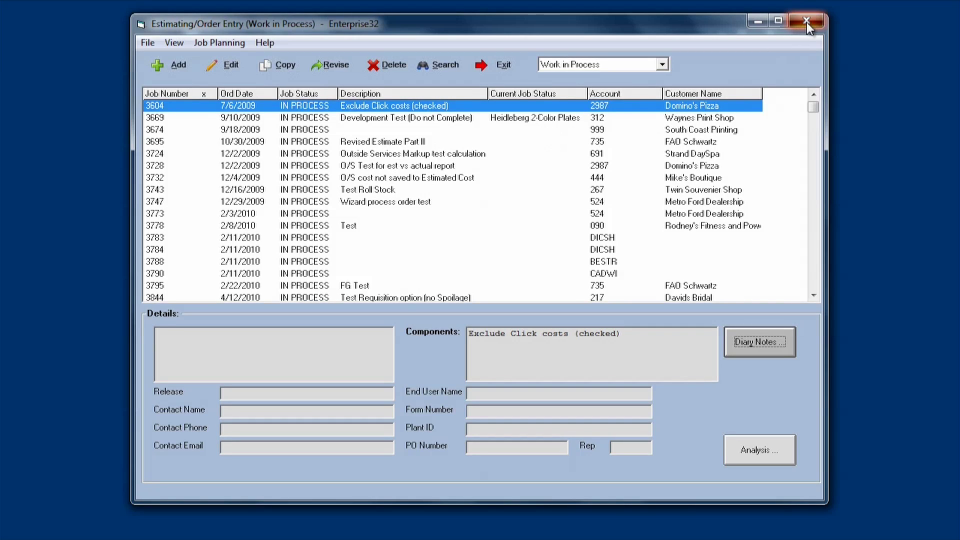
- Close Estimating/Order Entry and open customer maintenance in Accounts Receivable
left_click(806, 22)
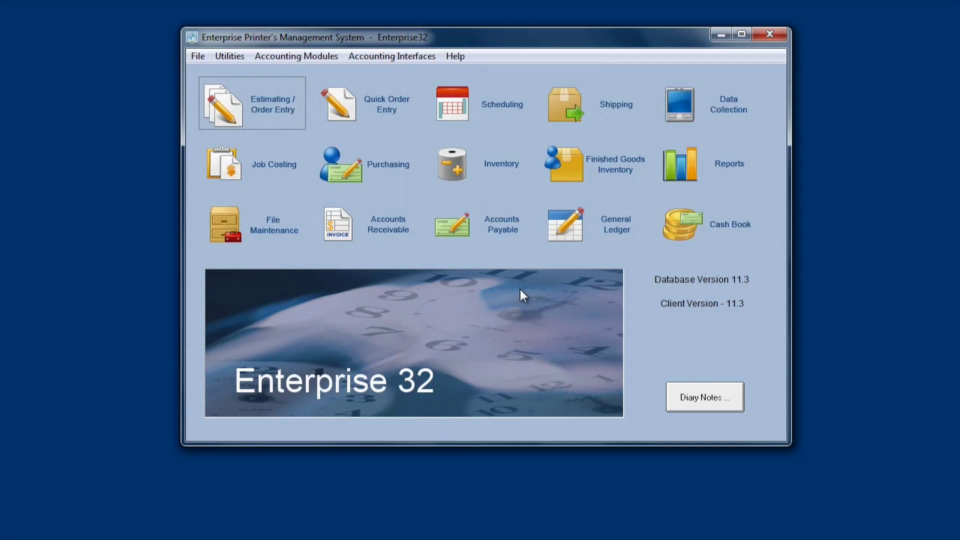
left_click(382, 226)
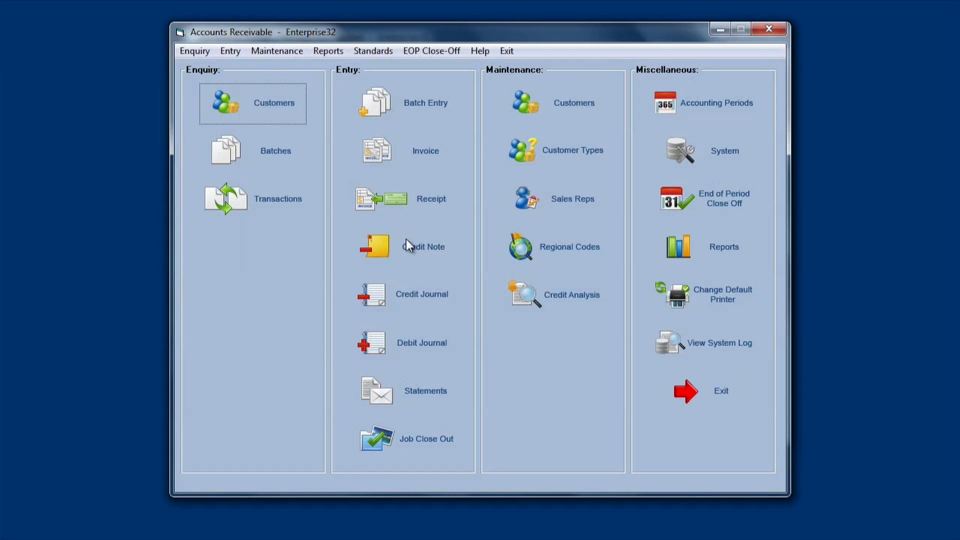
left_click(579, 107)
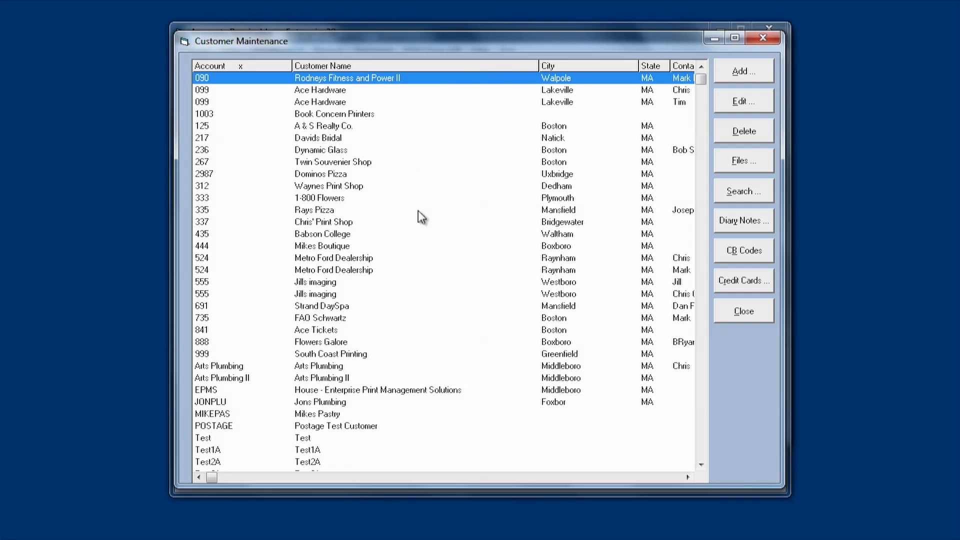
- Open the column selection in the customer list's grid options and select the Contact Name column
right_click(457, 68)
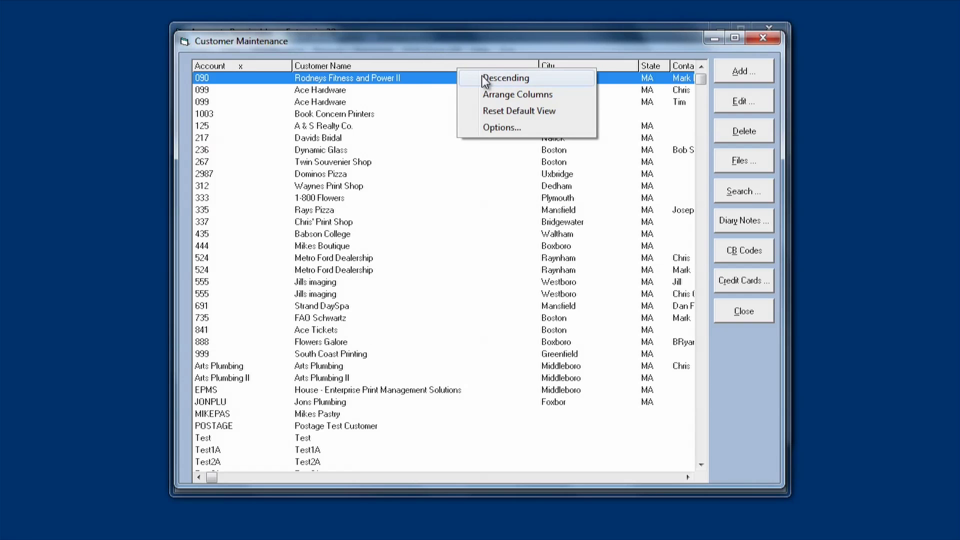
left_click(497, 127)
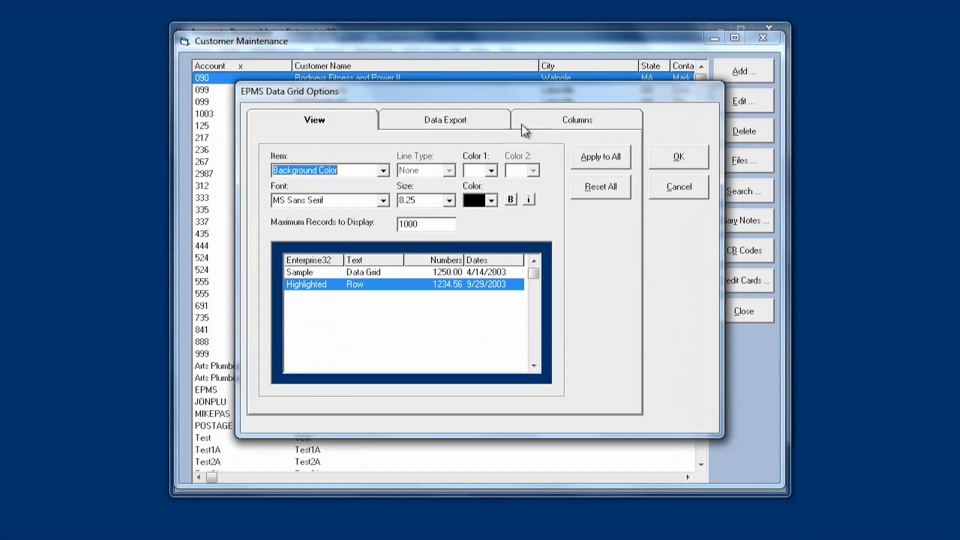
left_click(548, 116)
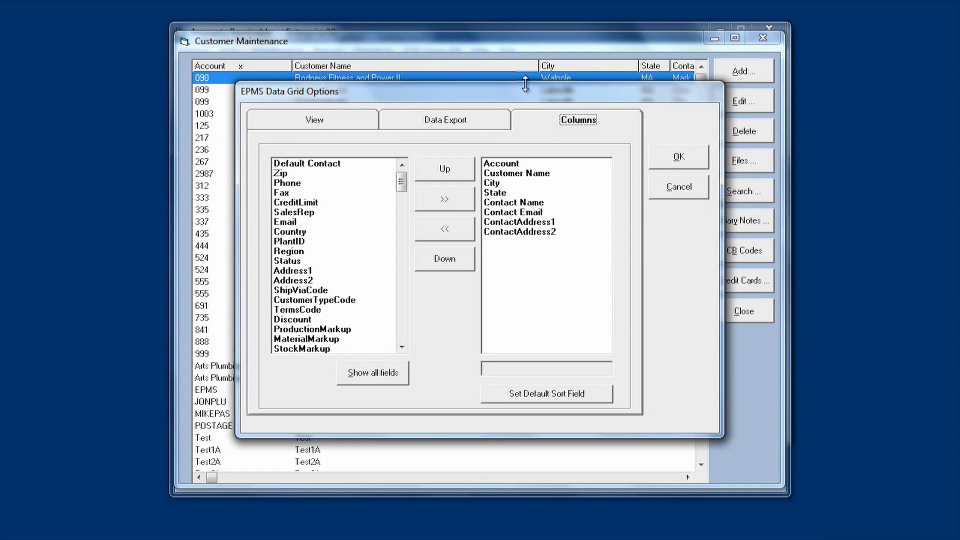
left_click_drag(534, 92, 526, 91)
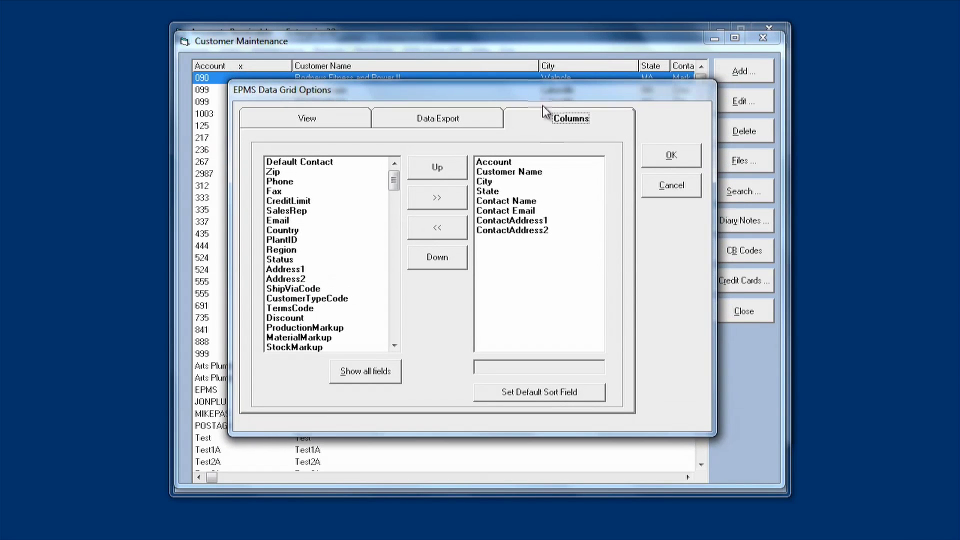
left_click(529, 201)
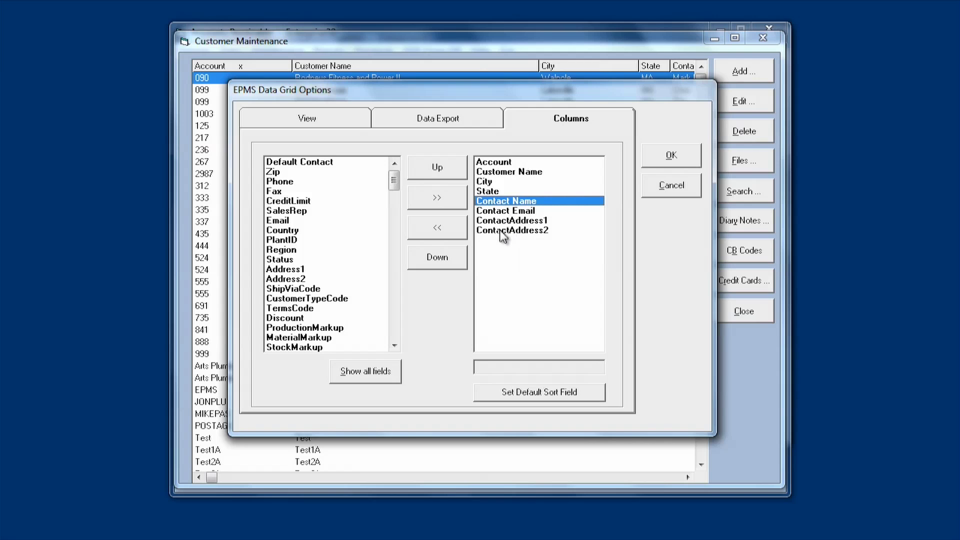
- Find the ContactCity field among the available fields and add it to the customer list's displayed columns
left_click(323, 280)
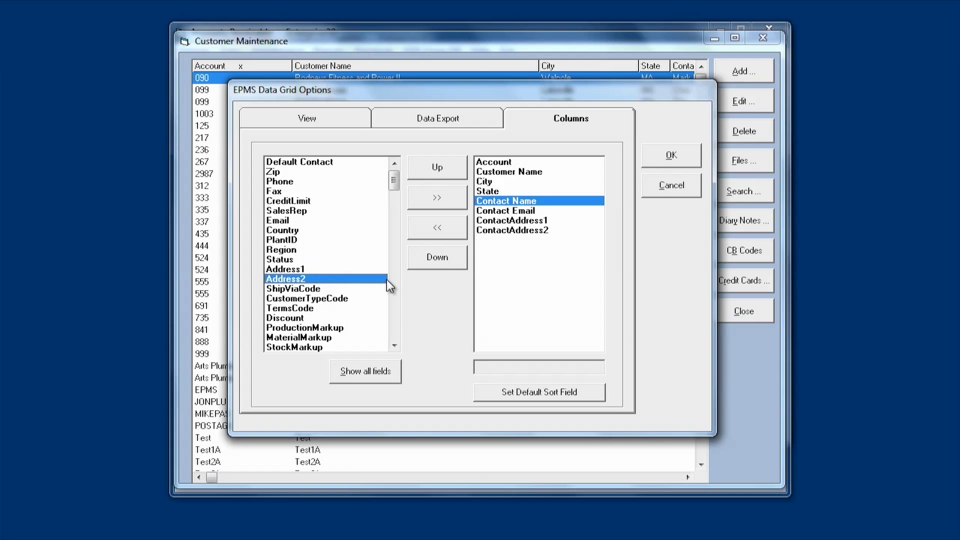
key("Down")
key("Down")
key("Down")
key("Down")
key("Down")
key("Down")
key("Down")
key("Down")
key("Down")
key("Down")
key("Down")
key("Down")
key("Down")
key("Down")
key("Down")
key("Down")
key("Down")
key("Down")
key("Down")
key("Down")
key("Down")
key("Down")
key("Down")
key("Down")
key("Down")
key("Down")
key("Down")
key("Down")
key("Down")
key("Down")
key("Down")
key("Down")
key("Down")
key("Down")
key("Down")
key("Down")
key("Down")
key("Down")
key("Down")
key("Down")
key("Down")
key("Down")
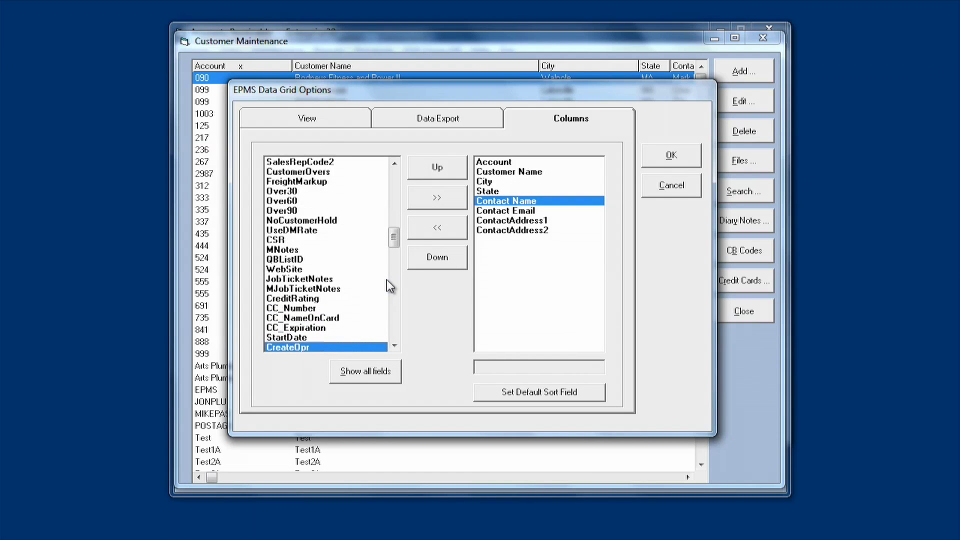
key("Down")
key("Down")
key("Down")
key("Down")
key("Down")
key("Down")
key("Down")
key("Down")
key("Down")
key("Down")
key("Down")
key("Down")
key("Down")
key("Down")
key("Down")
key("Down")
key("Down")
key("Down")
key("Down")
key("Down")
key("Down")
key("Down")
key("Down")
key("Down")
key("Down")
key("Down")
key("Down")
key("Down")
key("Down")
key("Down")
key("Down")
key("Down")
key("Down")
key("Down")
key("Down")
key("Down")
key("Down")
key("Down")
key("Down")
key("Down")
key("Down")
key("Down")
key("Down")
key("Down")
key("Down")
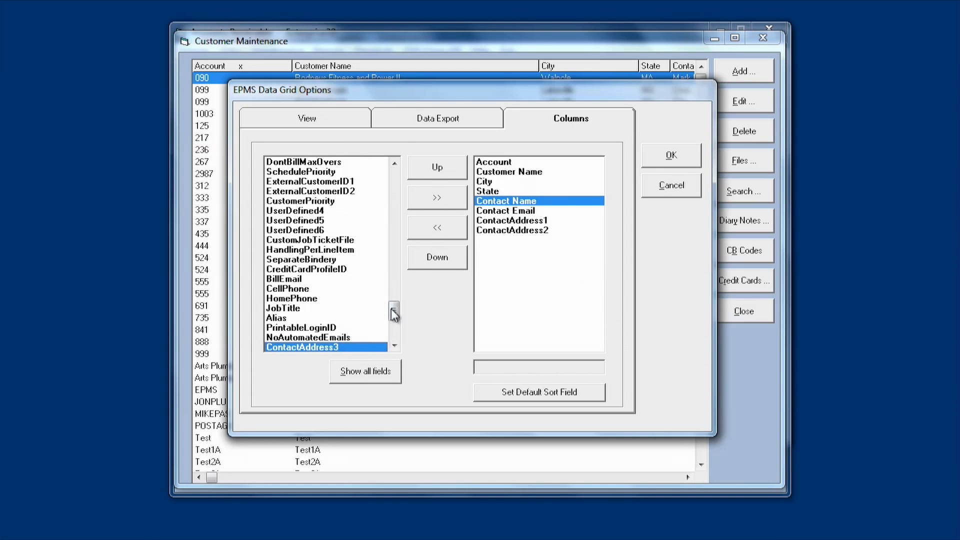
left_click(394, 345)
left_click(395, 345)
left_click(394, 346)
left_click(394, 346)
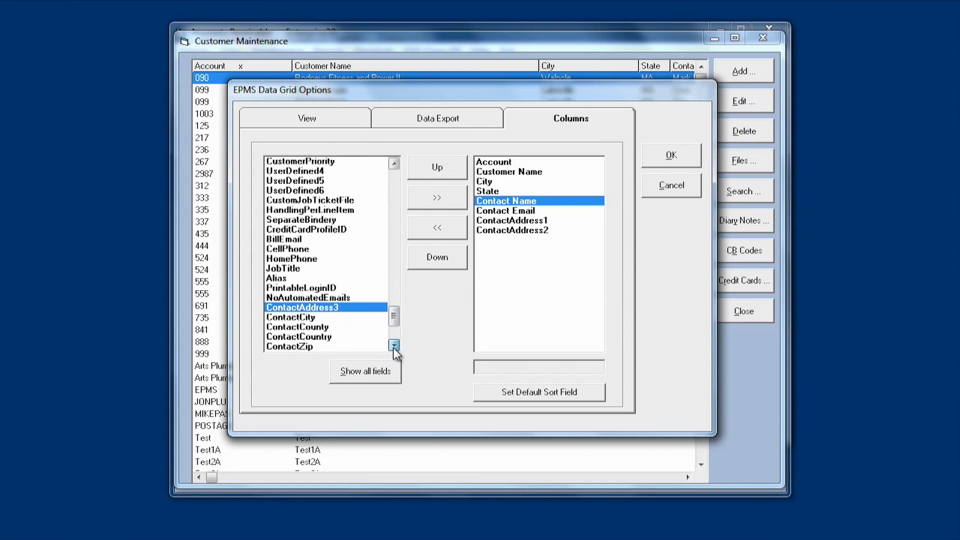
left_click(394, 345)
left_click(394, 346)
left_click(394, 346)
left_click(315, 299)
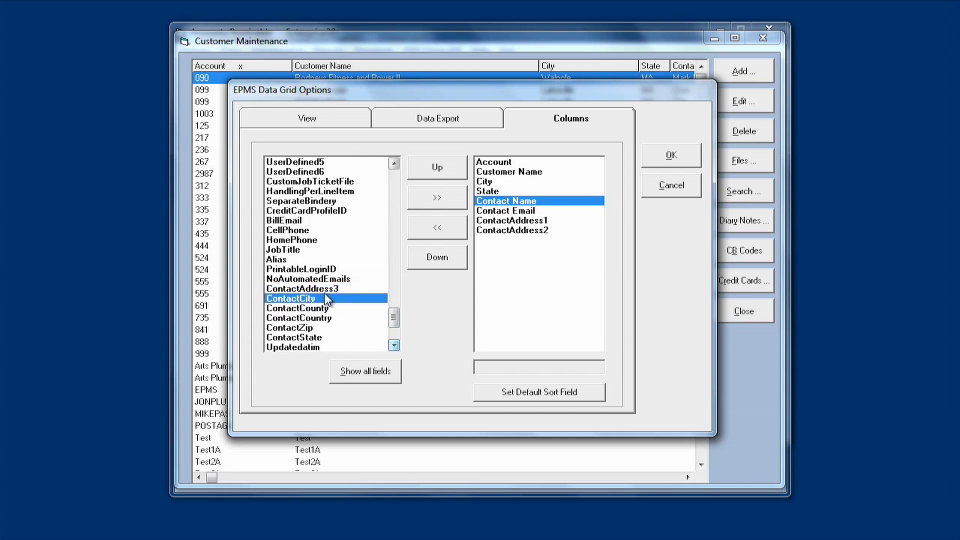
left_click(436, 198)
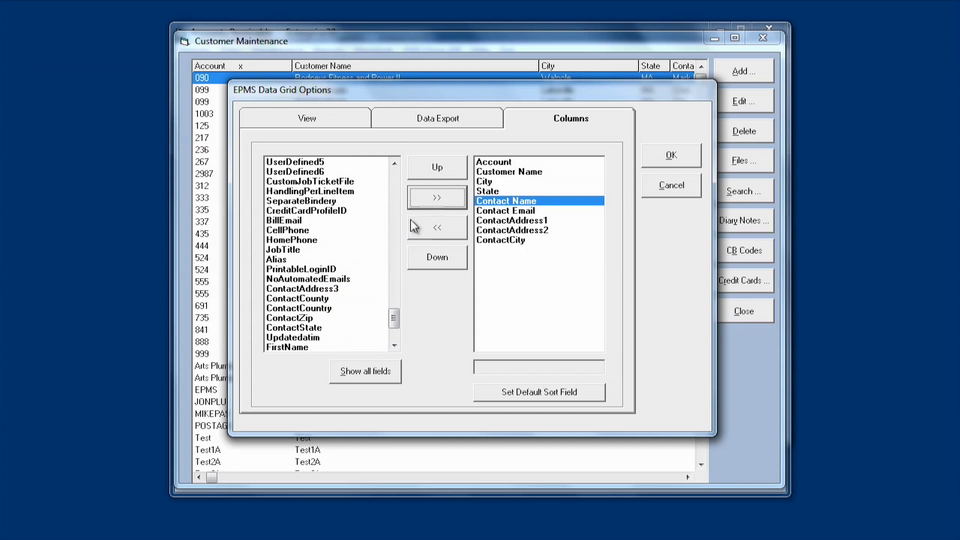
- Add the ContactZip field to the customer list's displayed columns and apply the grid options
left_click(345, 318)
left_click(436, 200)
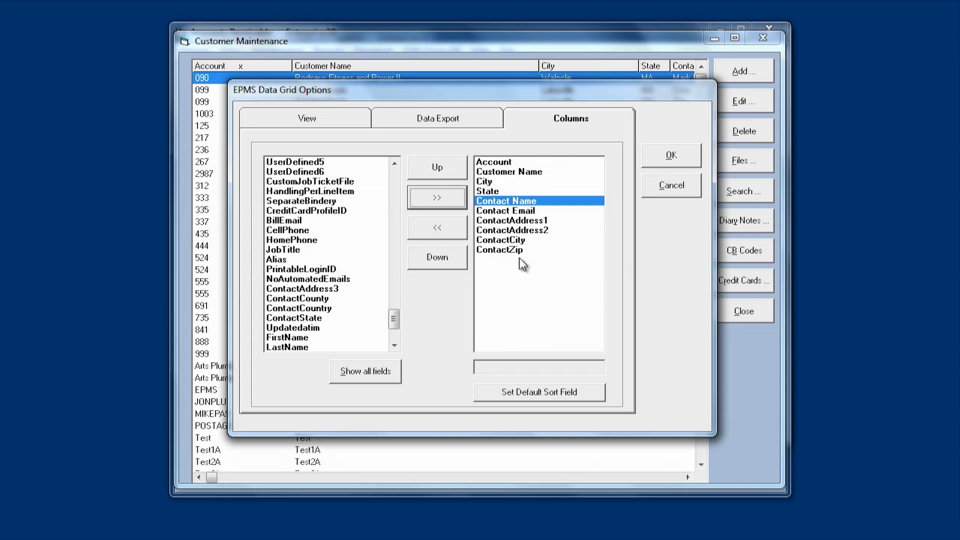
left_click(666, 162)
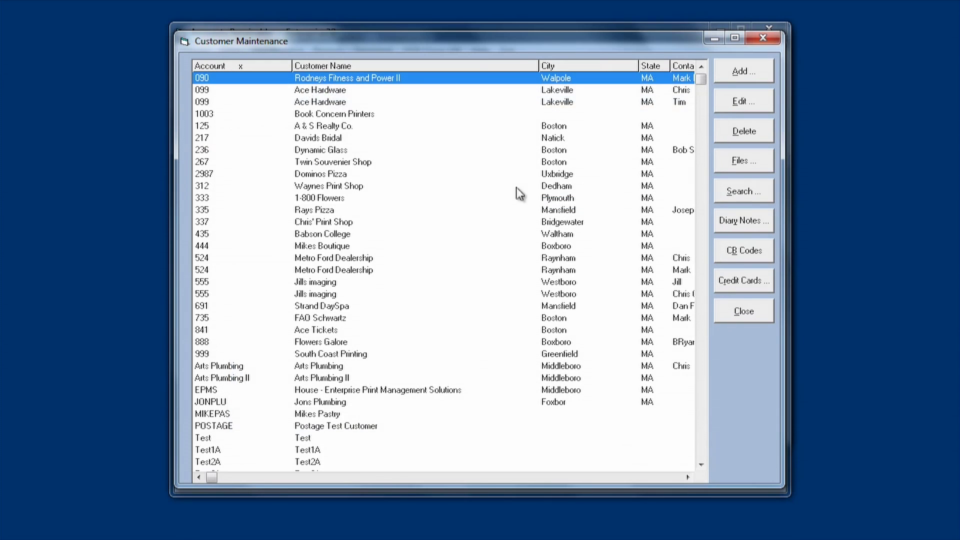
- Compare the two Ace Hardware rows in the customer list
left_click(313, 89)
left_click(320, 102)
left_click(326, 89)
left_click(323, 101)
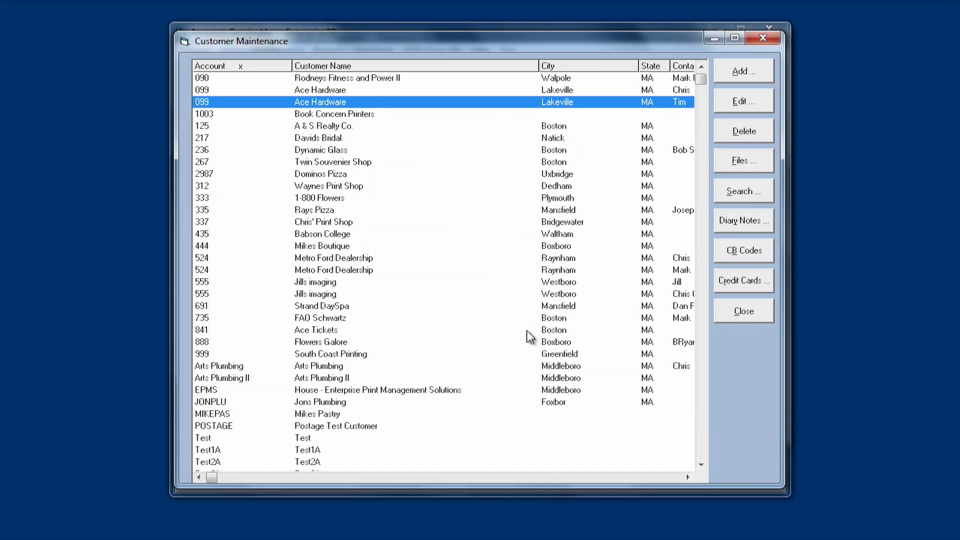
- Examine the added contact address, city and zip columns across the customer list
left_click(617, 479)
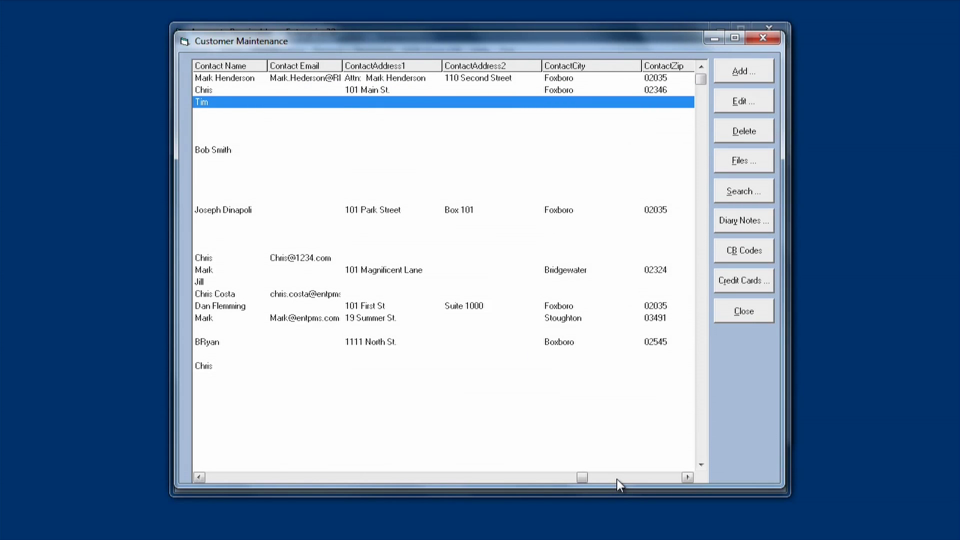
left_click(622, 478)
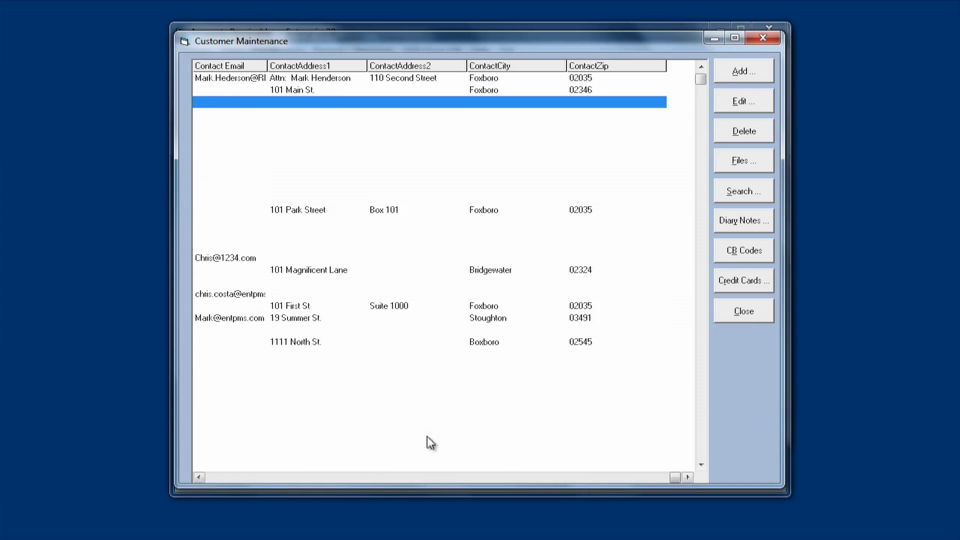
left_click(221, 480)
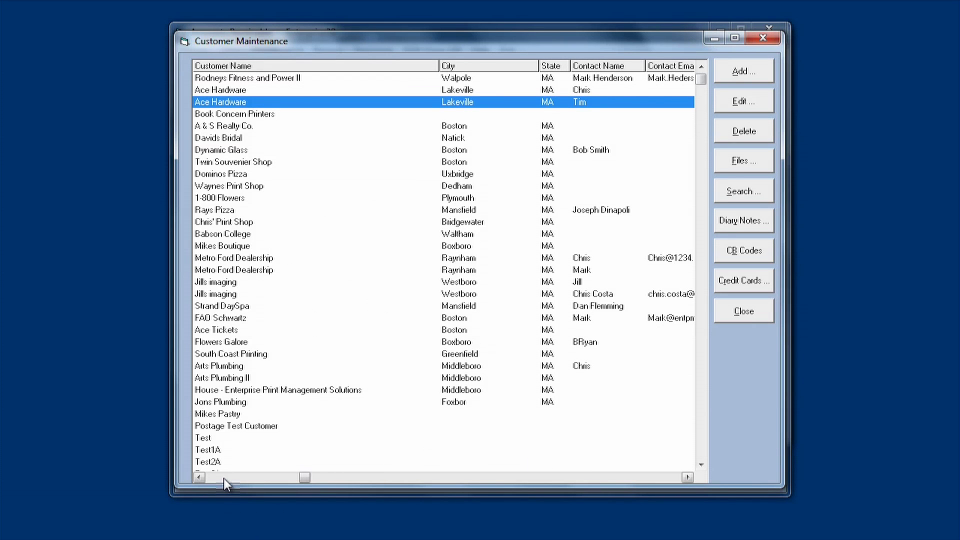
- Review the data export settings in the customer list's grid options, including the file name entry, and close them without exporting
right_click(361, 66)
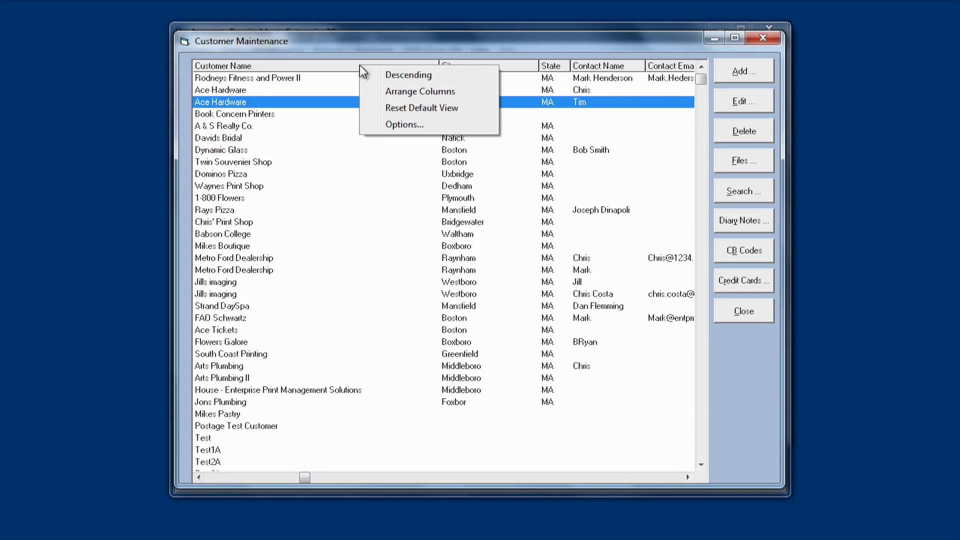
left_click(386, 125)
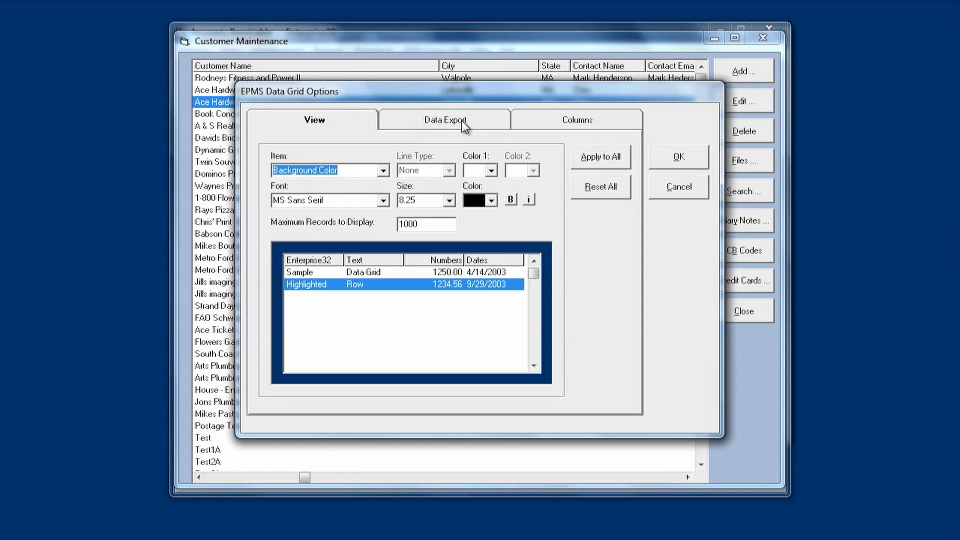
left_click(442, 124)
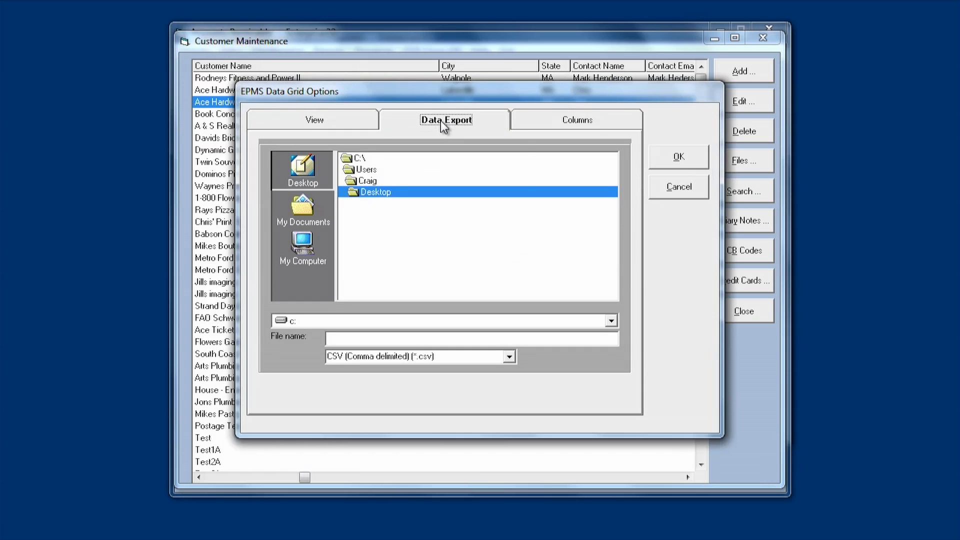
left_click(404, 338)
left_click(680, 186)
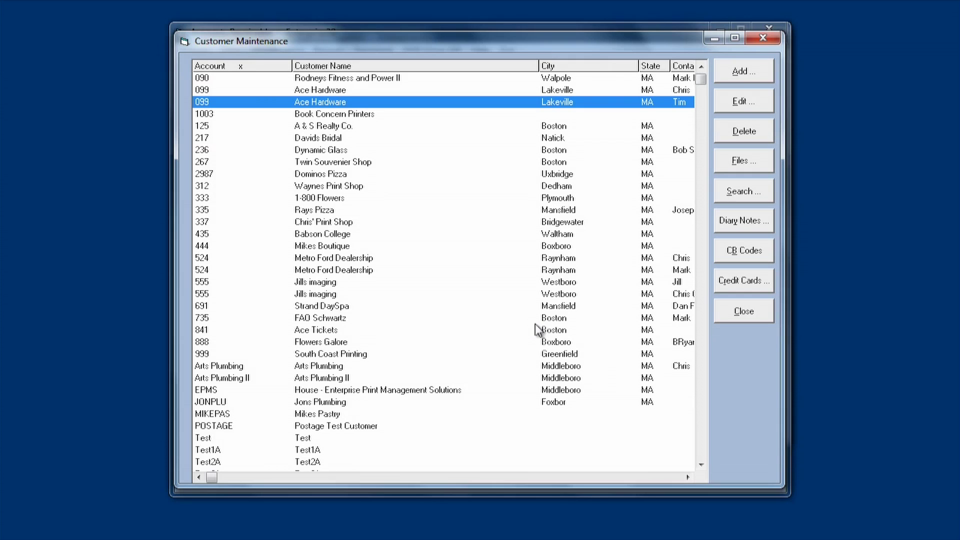
- Open the customer list's grid options and select the Maximum Records to Display value for editing
right_click(463, 67)
left_click(499, 127)
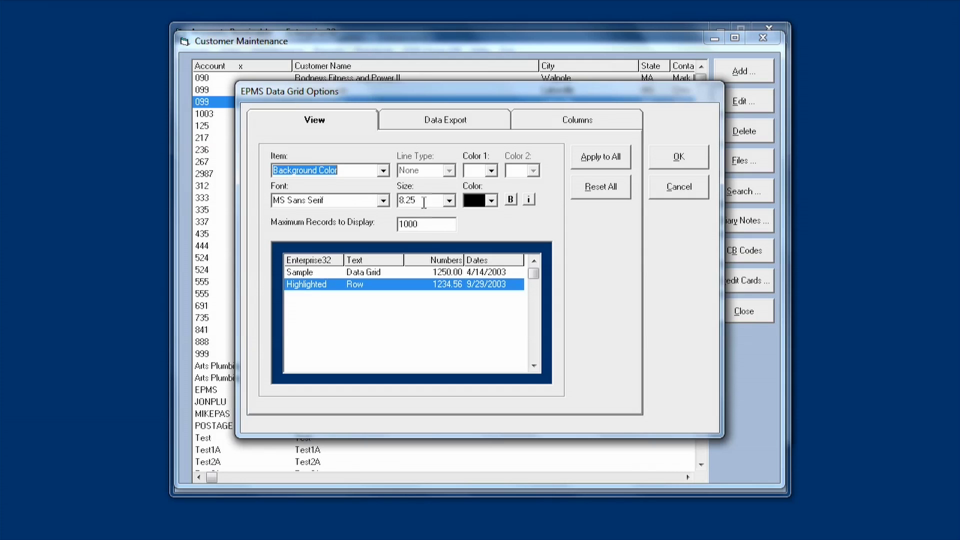
left_click(430, 222)
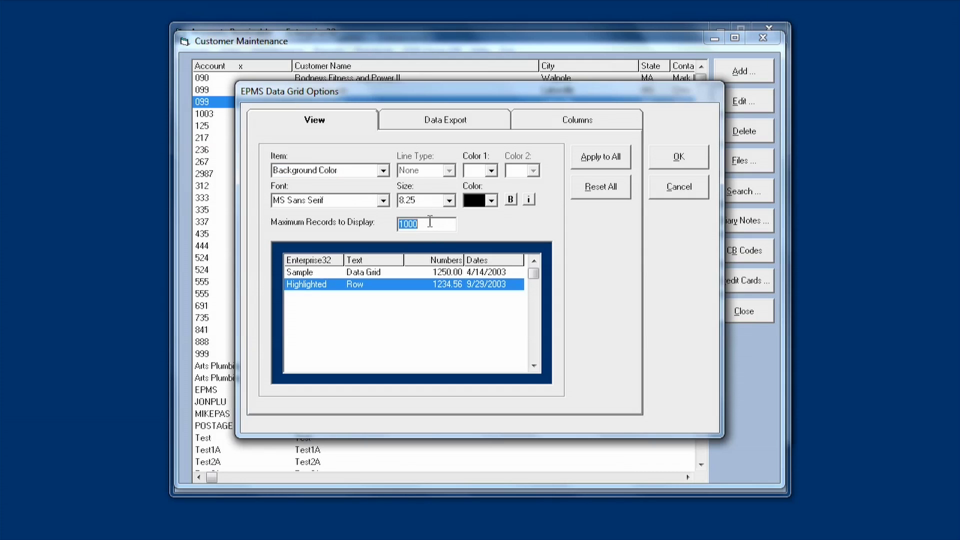